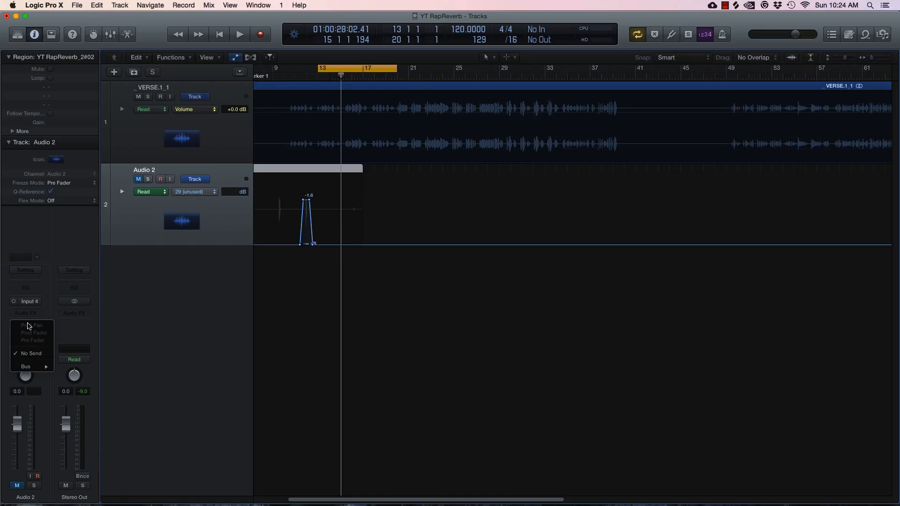
# Send the vocal to Bus 1 and load stereo Space Designer on the new Aux 1
pyautogui.moveTo(34, 369)
pyautogui.click(90, 367)
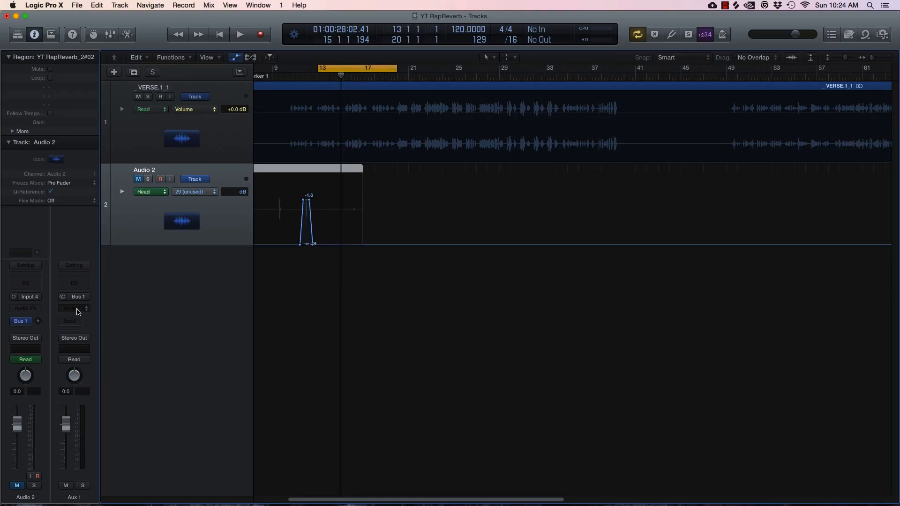
pyautogui.click(75, 309)
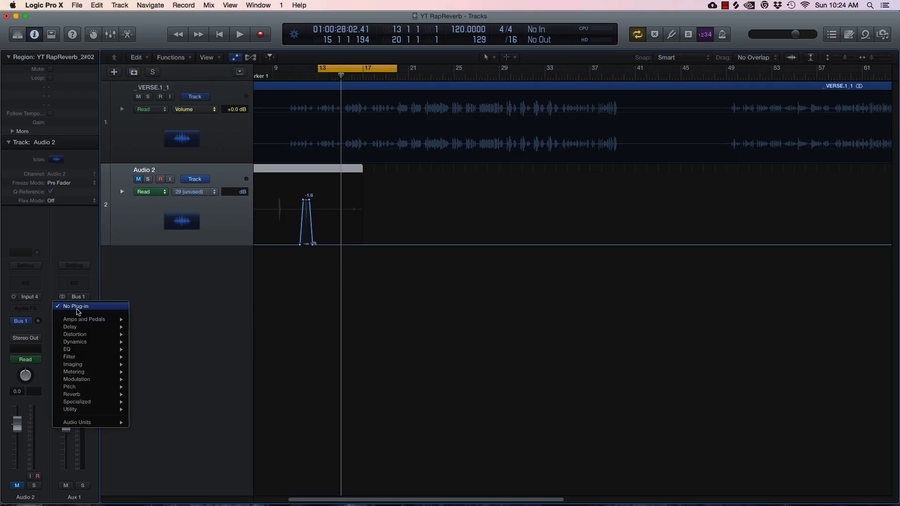
pyautogui.moveTo(93, 394)
pyautogui.moveTo(165, 417)
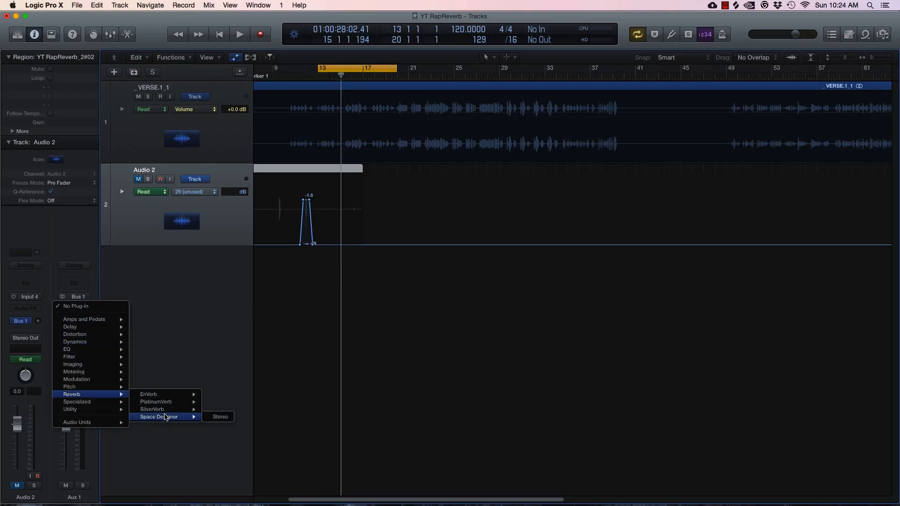
pyautogui.click(218, 417)
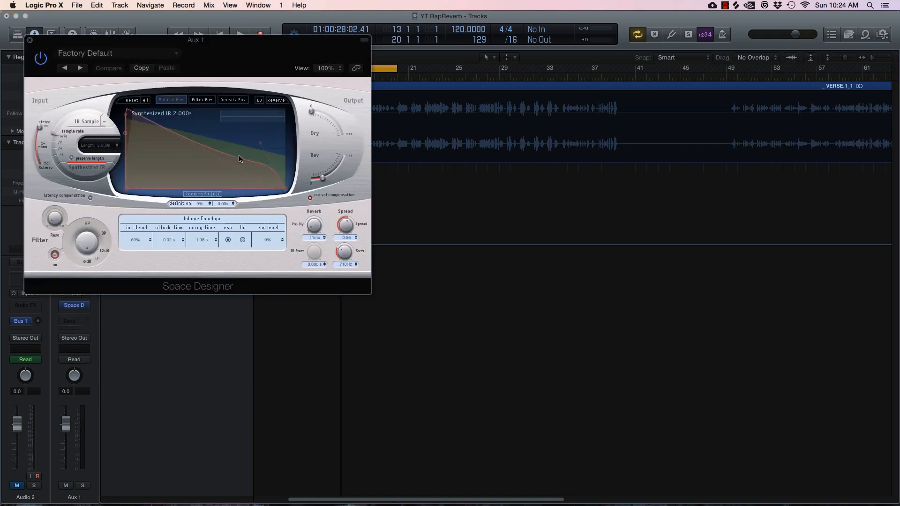
# Load Space Designer's Halls > 03.0s Long Reverb preset
pyautogui.moveTo(198, 37); pyautogui.dragTo(399, 169)
pyautogui.click(318, 182)
pyautogui.moveTo(335, 370)
pyautogui.moveTo(377, 379)
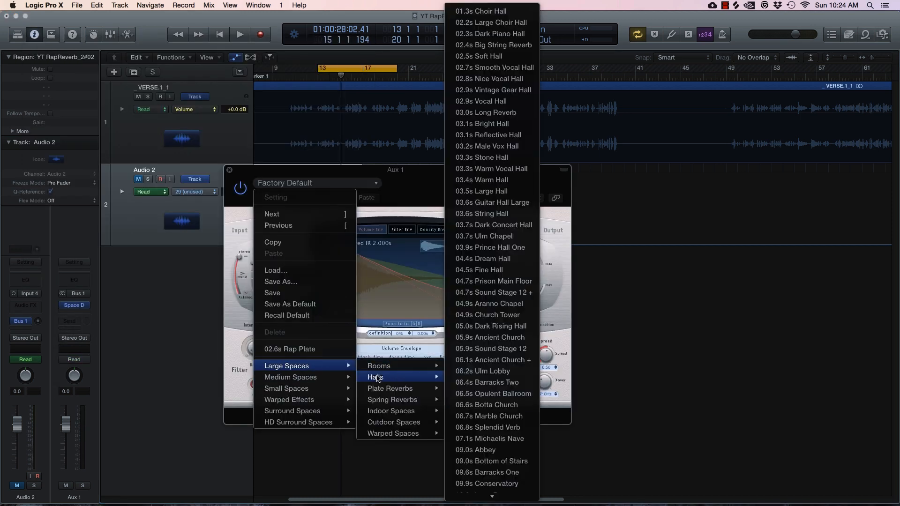
pyautogui.click(488, 115)
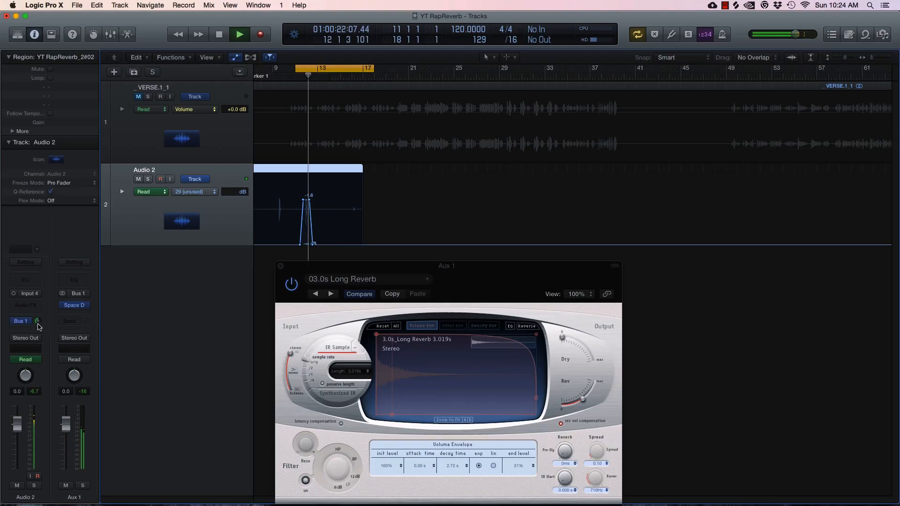
# While the vocal plays, shorten the Space Designer decay time to 2.08 s
pyautogui.press('space')
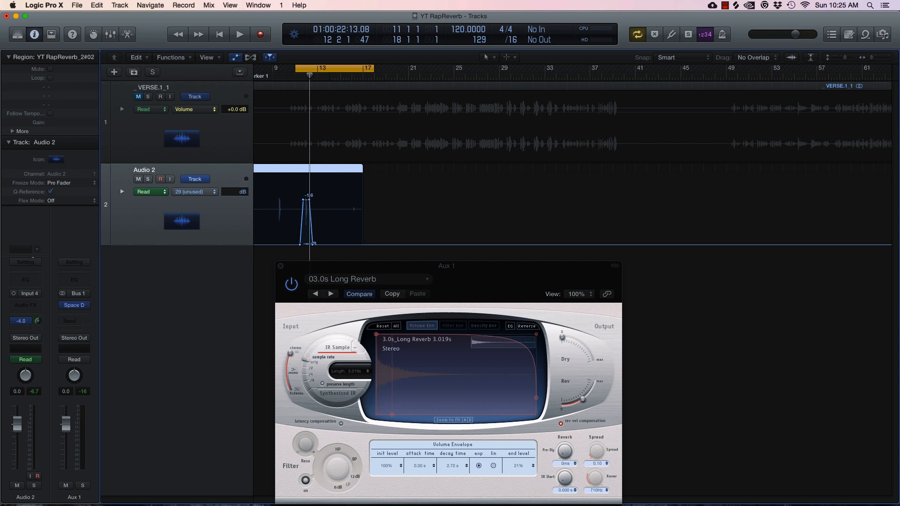
pyautogui.press('space')
pyautogui.moveTo(473, 276); pyautogui.dragTo(446, 215)
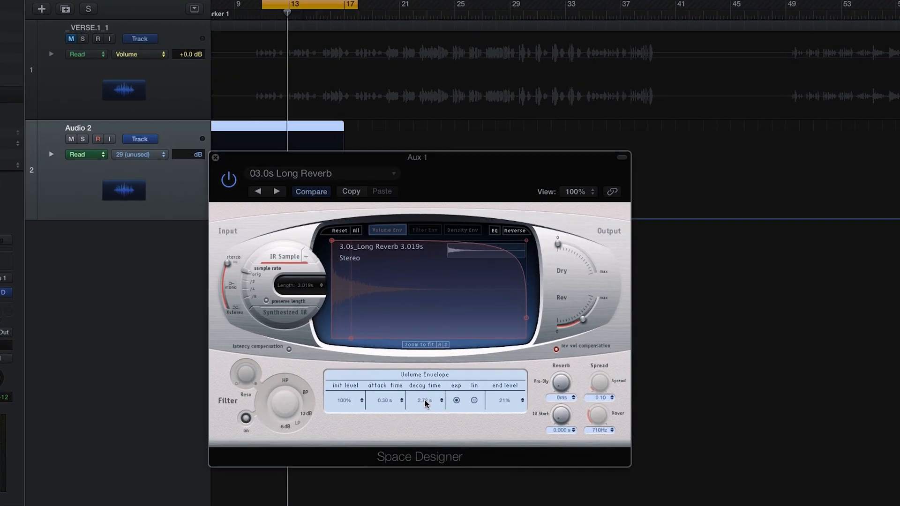
pyautogui.moveTo(430, 395); pyautogui.dragTo(430, 410)
pyautogui.moveTo(412, 452); pyautogui.dragTo(411, 461)
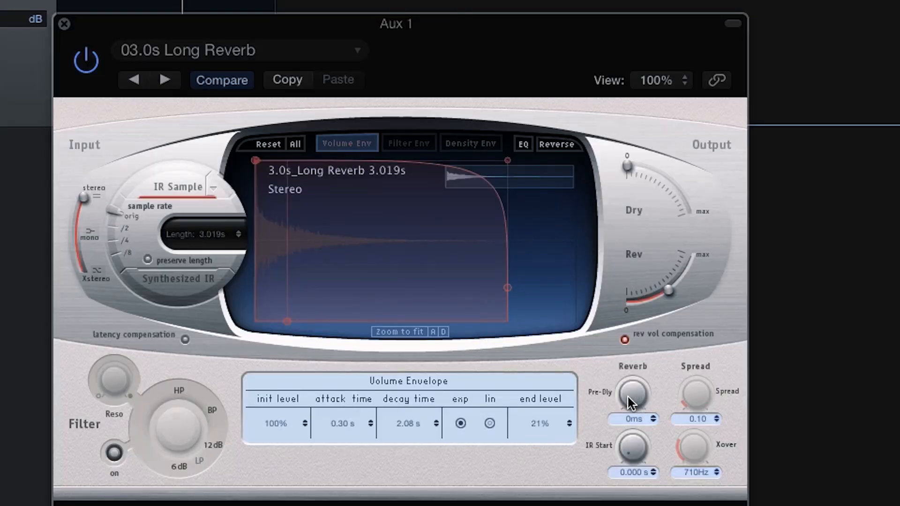
# Raise the reverb pre-delay to about 96 ms and play back to audition it
pyautogui.moveTo(633, 398); pyautogui.dragTo(624, 343)
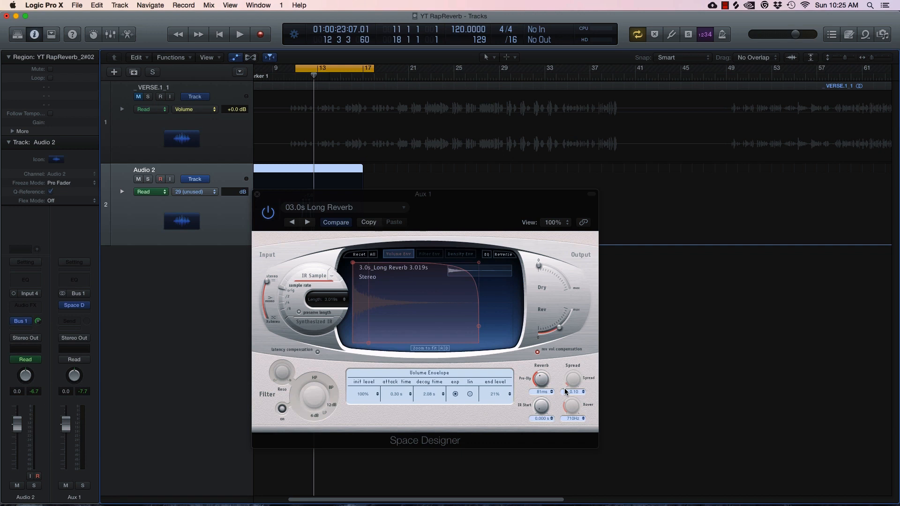
pyautogui.moveTo(547, 385); pyautogui.dragTo(544, 378)
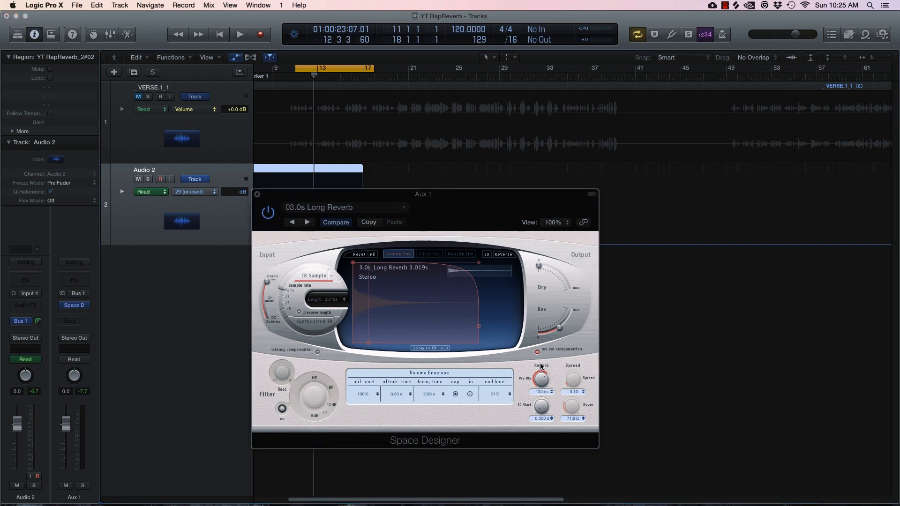
pyautogui.press('space')
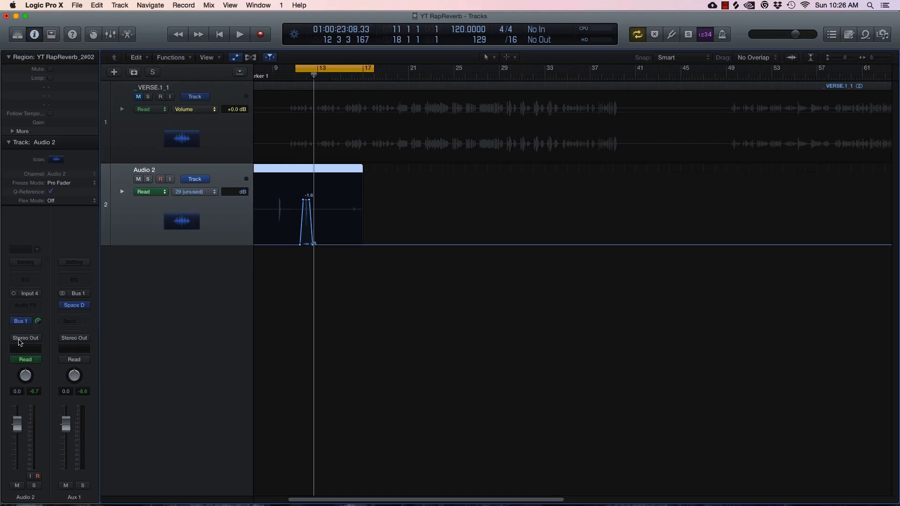
# Add a second vocal send to Bus 2, creating Aux 2
pyautogui.click(21, 323)
pyautogui.moveTo(28, 373)
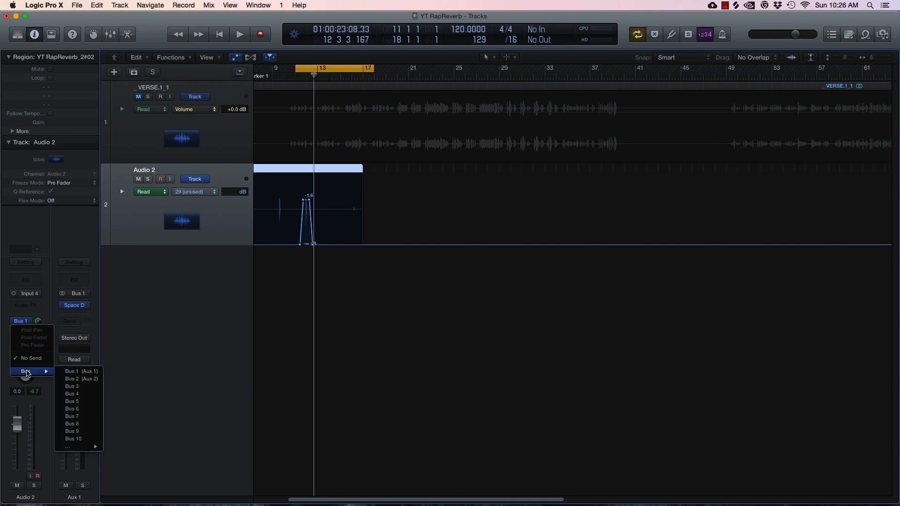
pyautogui.click(70, 379)
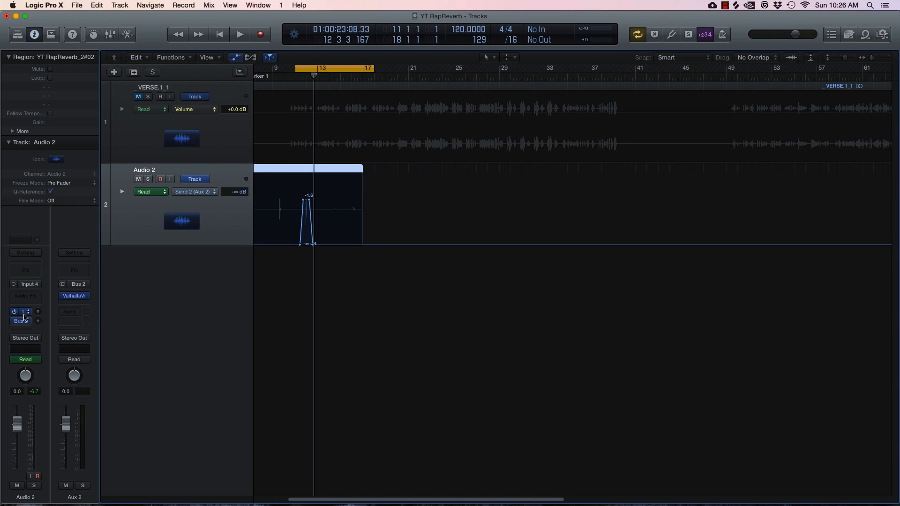
# Load stereo ValhallaVintageVerb from Valhalla DSP, LLC on Aux 2
pyautogui.click(76, 300)
pyautogui.moveTo(94, 413)
pyautogui.moveTo(168, 466)
pyautogui.moveTo(285, 490)
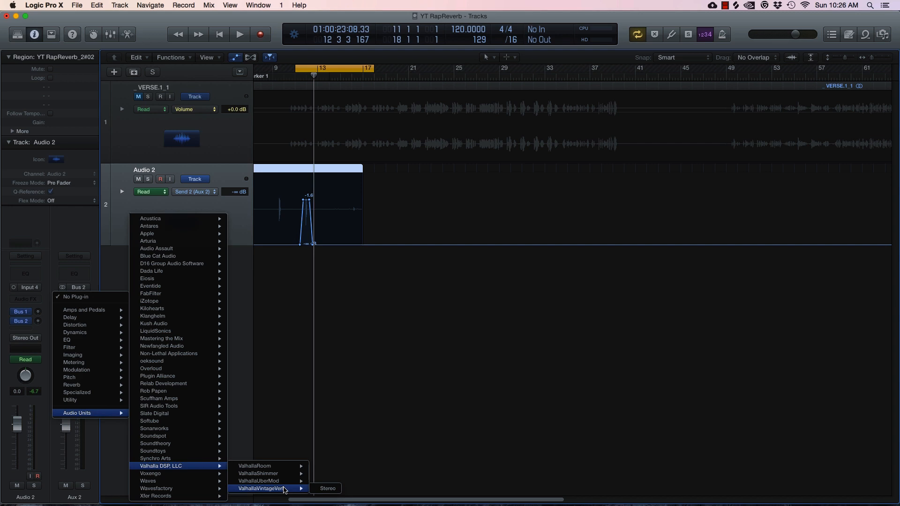
pyautogui.click(327, 488)
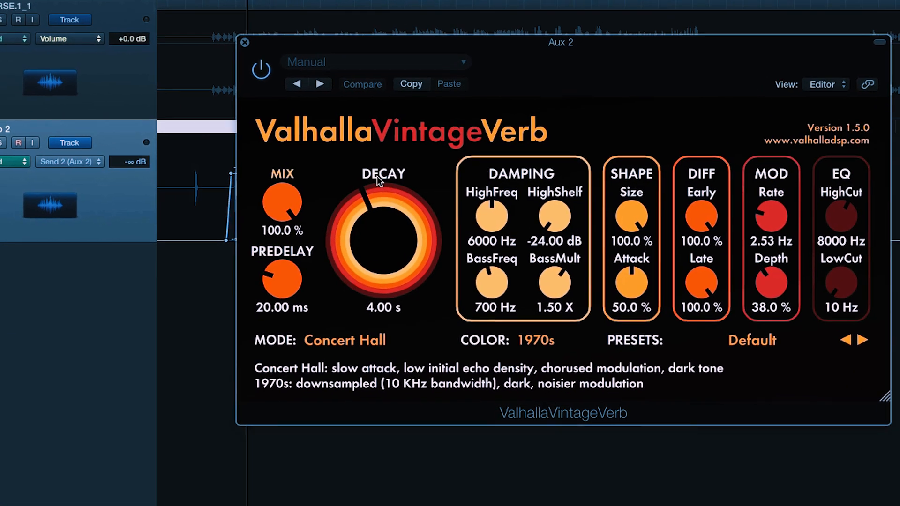
# Shorten the VintageVerb decay, lengthen its predelay to about 66 ms, and slide the window right
pyautogui.moveTo(376, 227); pyautogui.dragTo(354, 237)
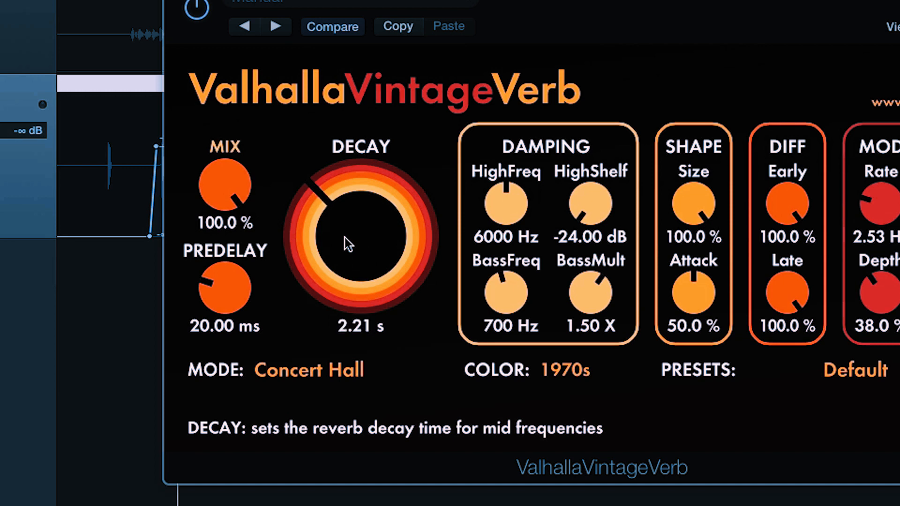
pyautogui.moveTo(220, 293); pyautogui.dragTo(216, 257)
pyautogui.moveTo(563, 1); pyautogui.dragTo(772, 4)
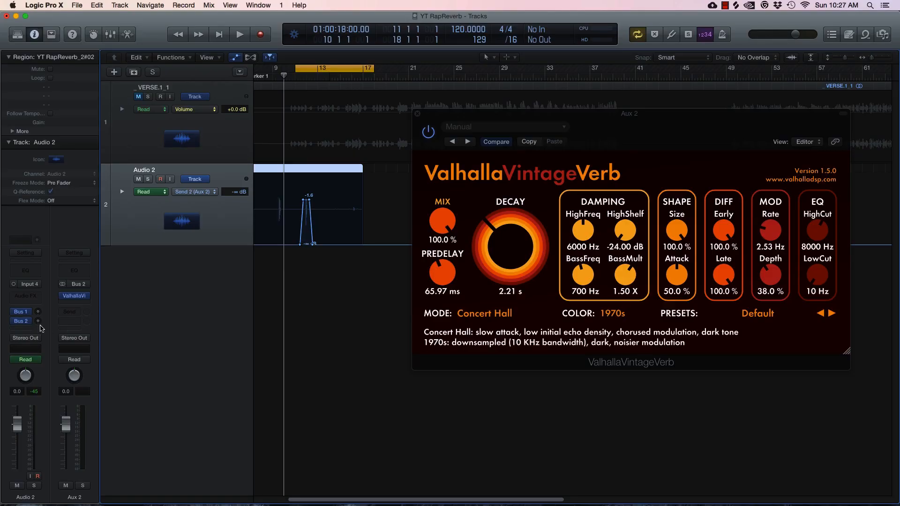
# Audition the old send throw, then delete Audio 2's existing send automation bump
pyautogui.press('space')
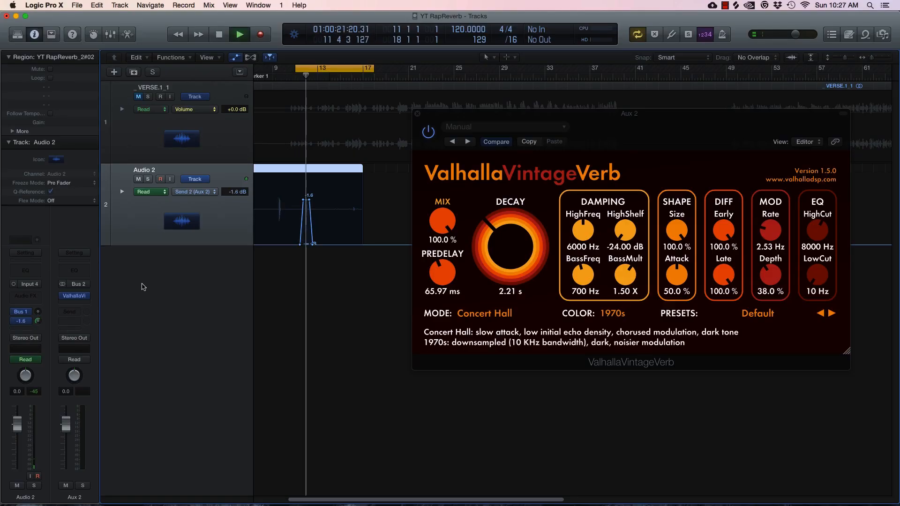
pyautogui.press('space')
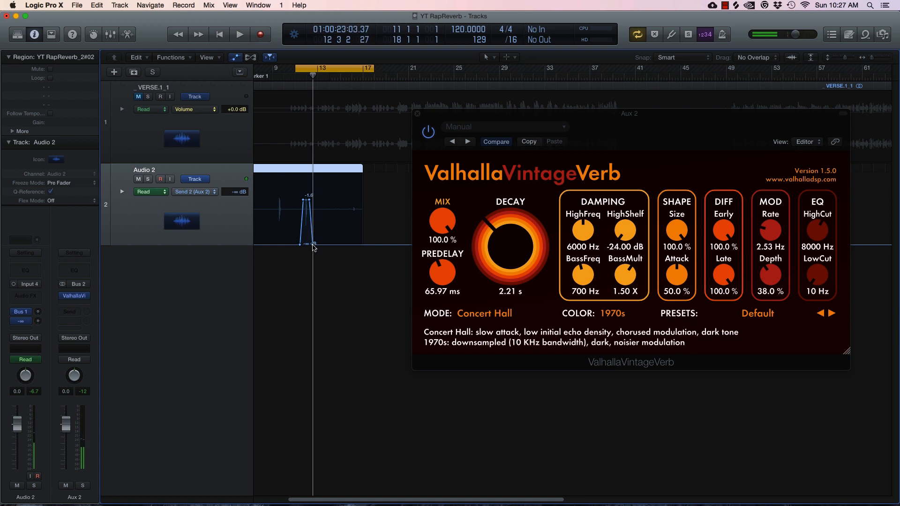
pyautogui.moveTo(313, 245); pyautogui.dragTo(289, 245)
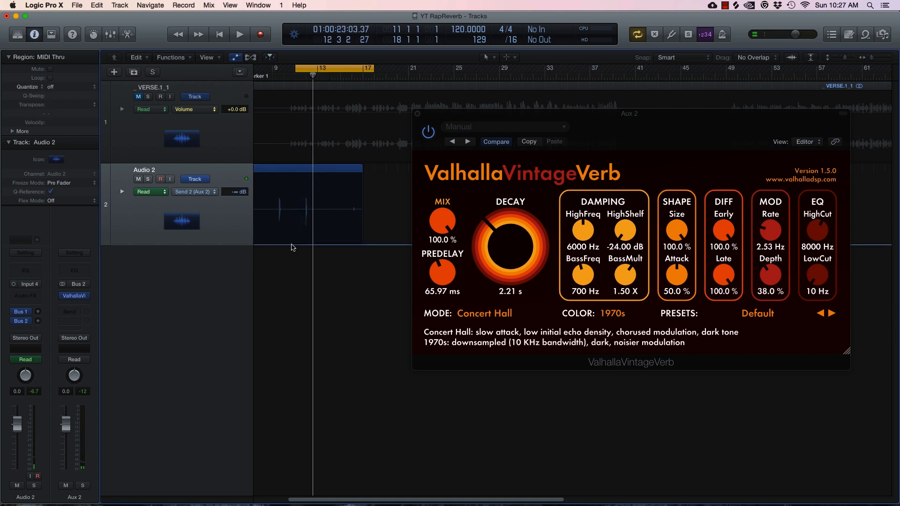
# Switch Audio 2 to Touch automation and record a new Bus 2 send throw during playback
pyautogui.click(24, 360)
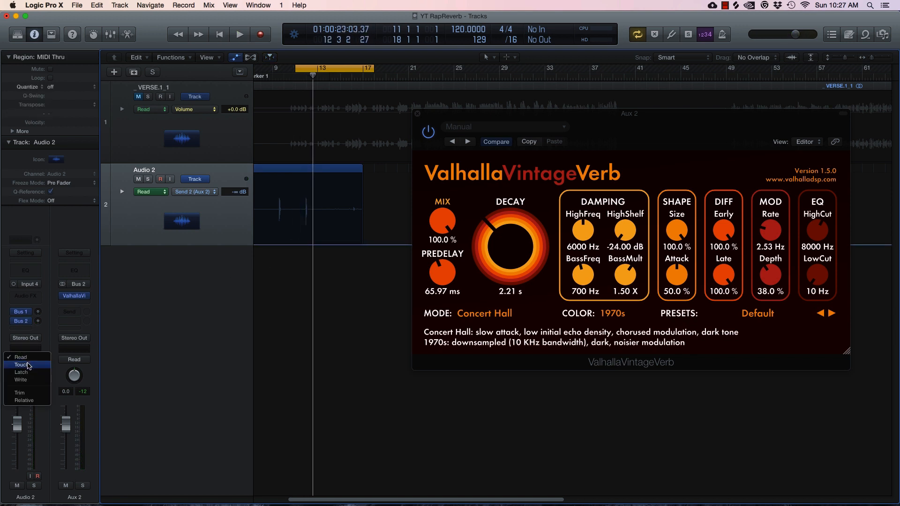
pyautogui.click(28, 357)
pyautogui.press('space')
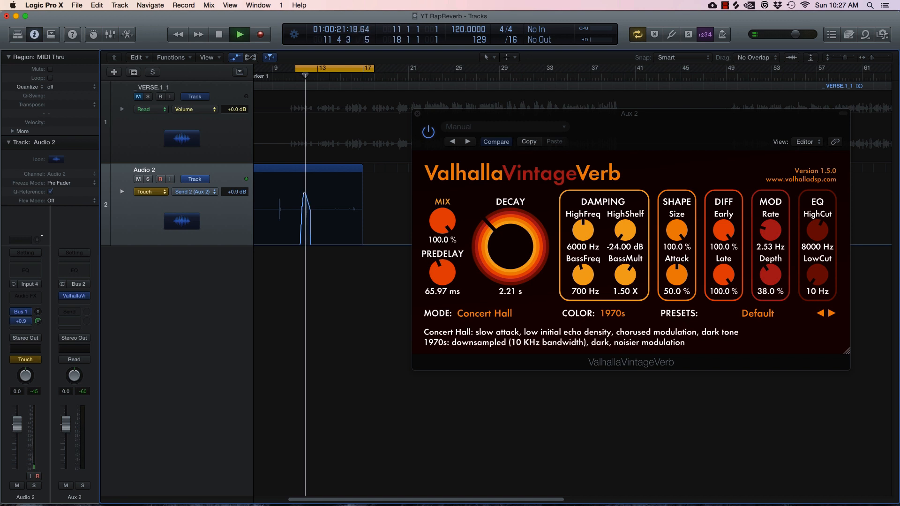
pyautogui.press('space')
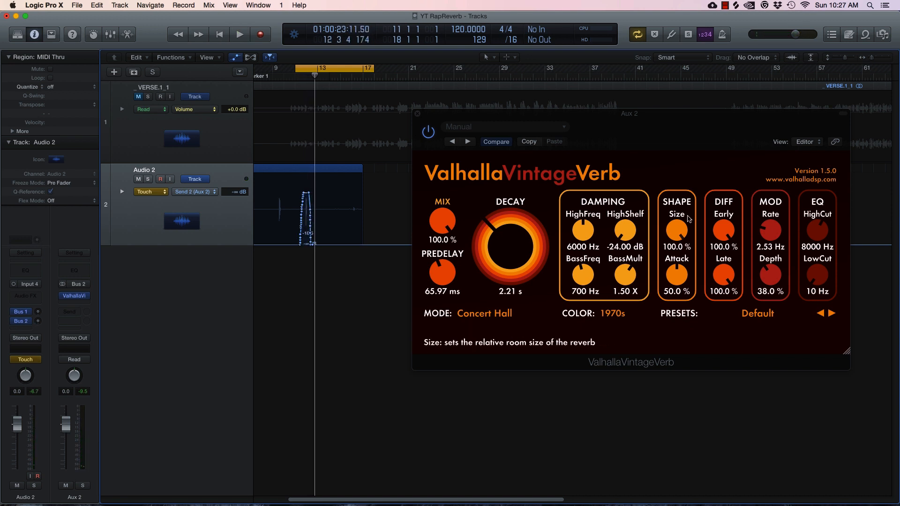
pyautogui.click(165, 193)
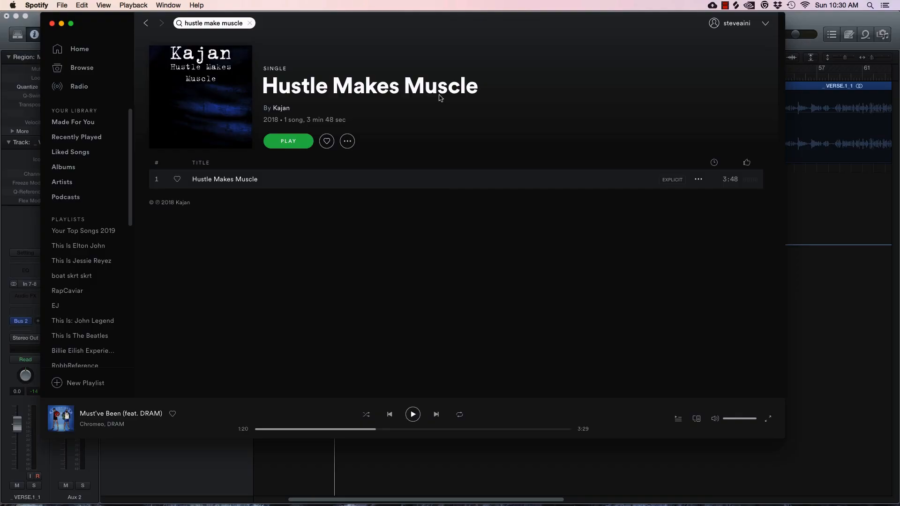
# Leave Spotify and return to the Logic Pro X session
pyautogui.press('super+Tab')
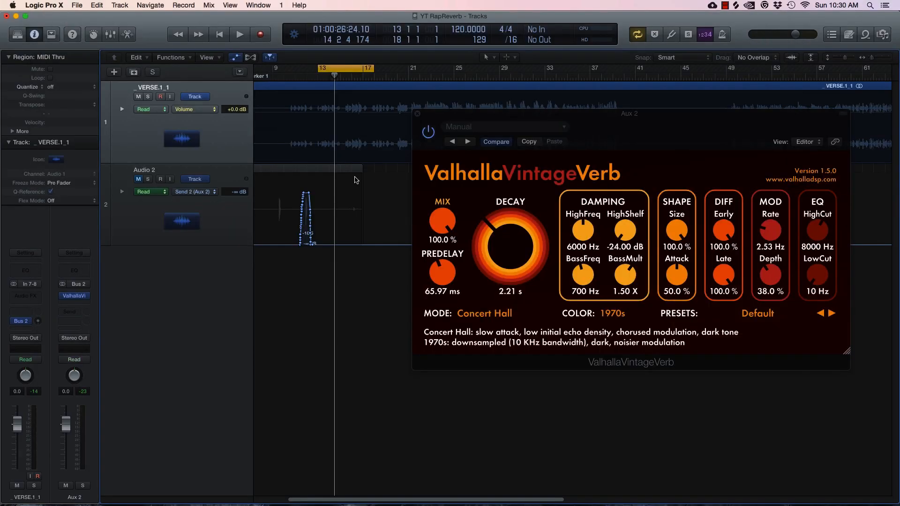
# On _VERSE.1_1, ride the Bus 2 send during playback, writing throws that peak at -5.3 dB
pyautogui.click(662, 155)
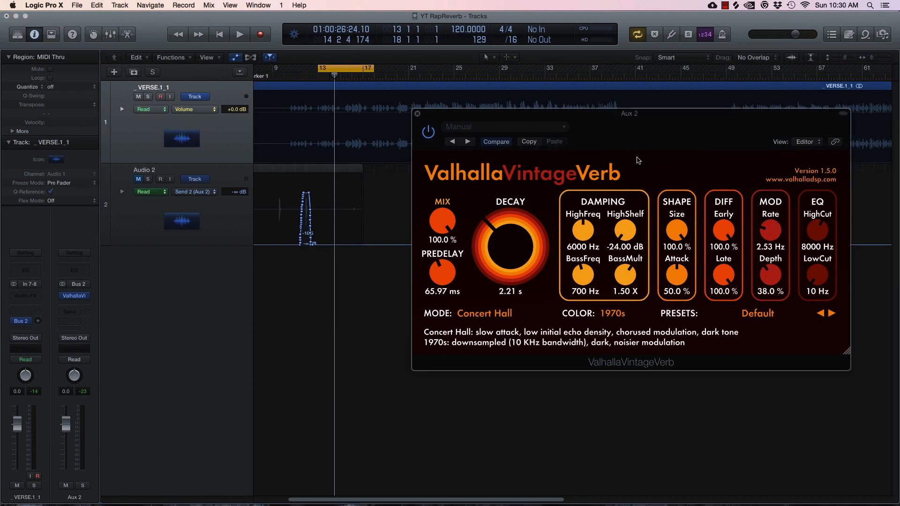
pyautogui.click(160, 141)
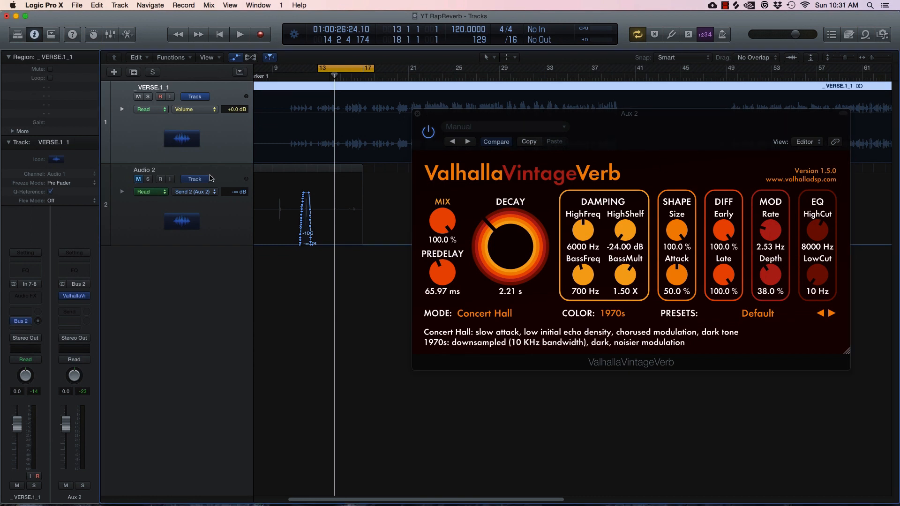
pyautogui.press('space')
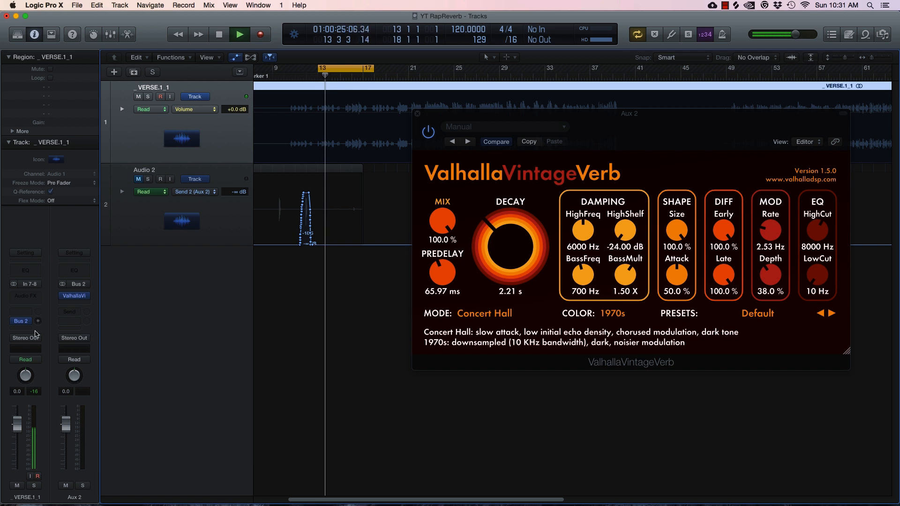
pyautogui.moveTo(36, 322); pyautogui.dragTo(29, 278)
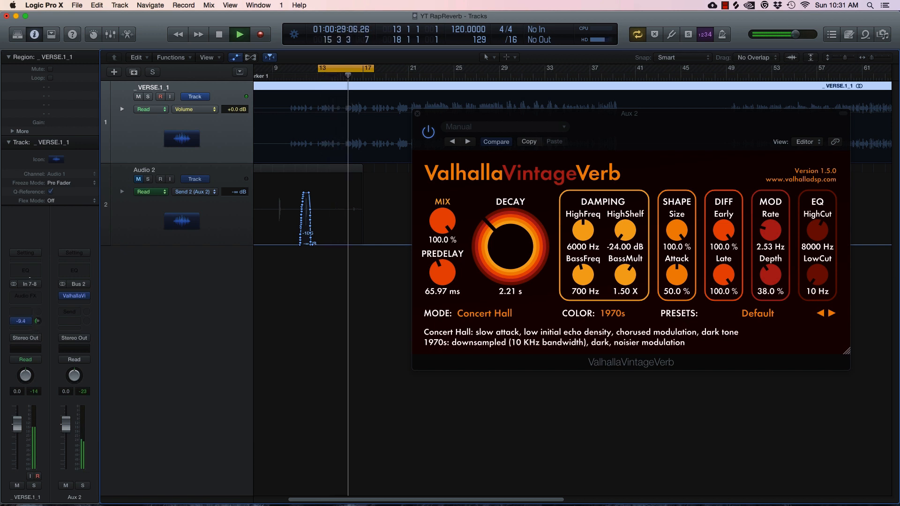
pyautogui.moveTo(29, 277); pyautogui.dragTo(30, 287)
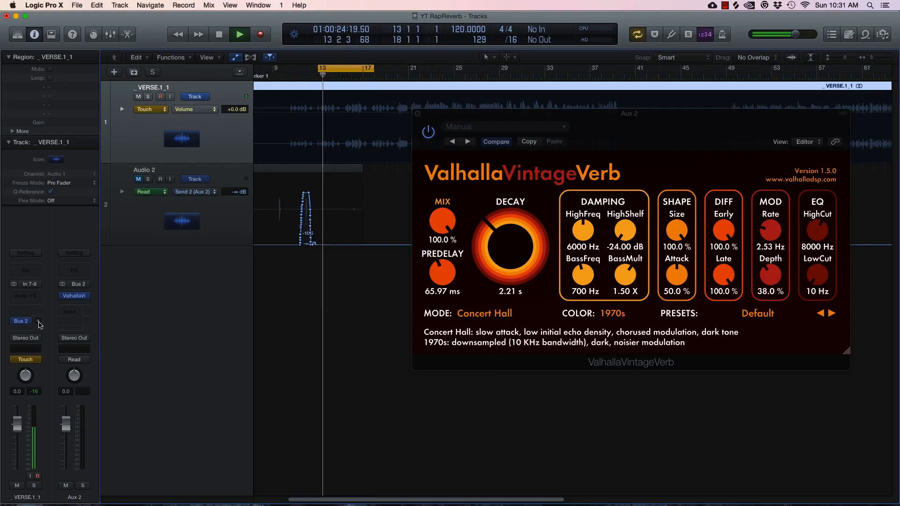
pyautogui.moveTo(39, 323); pyautogui.dragTo(39, 314)
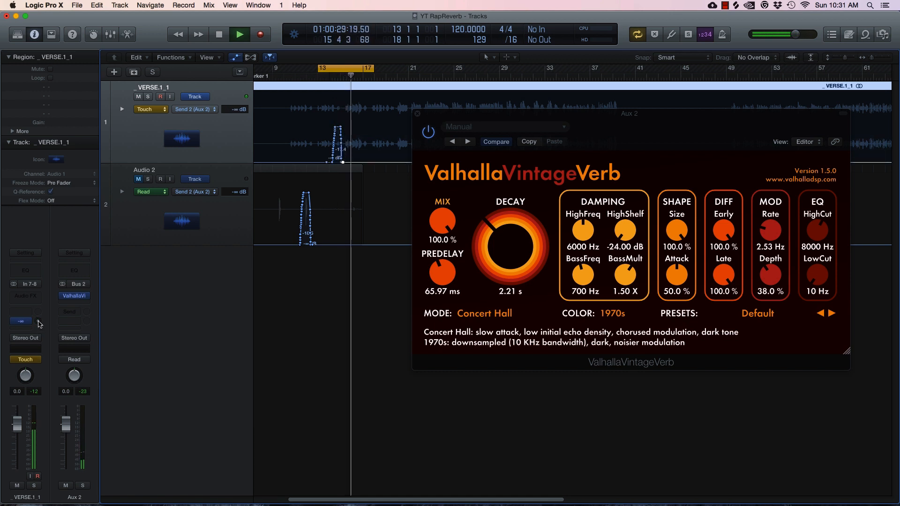
pyautogui.moveTo(40, 324); pyautogui.dragTo(39, 315)
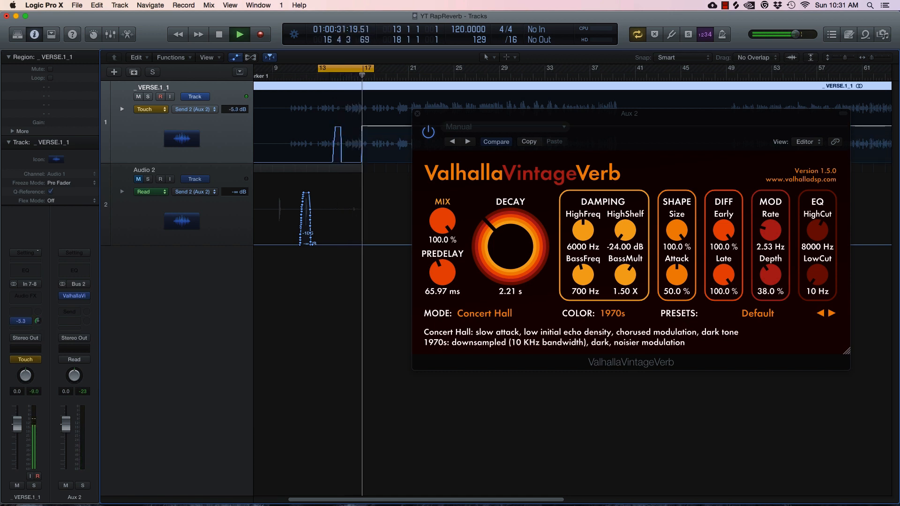